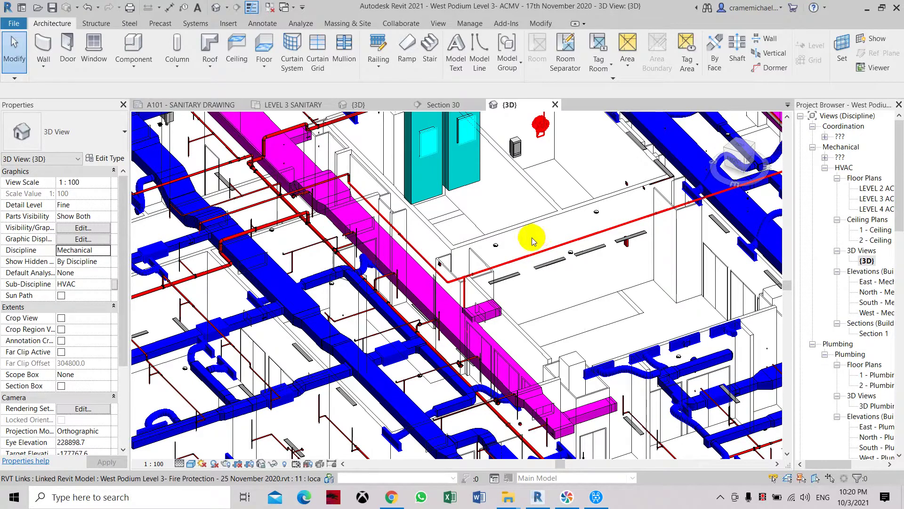
{"action": "scroll", "coordinate": [514, 238], "scroll_direction": "down", "scroll_amount": 2}
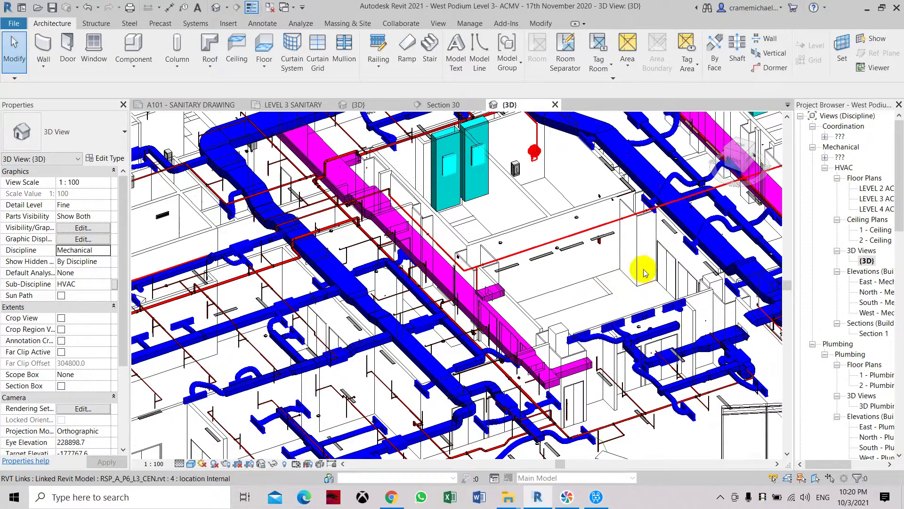
{"action": "scroll", "coordinate": [459, 322], "scroll_direction": "up", "scroll_amount": 2}
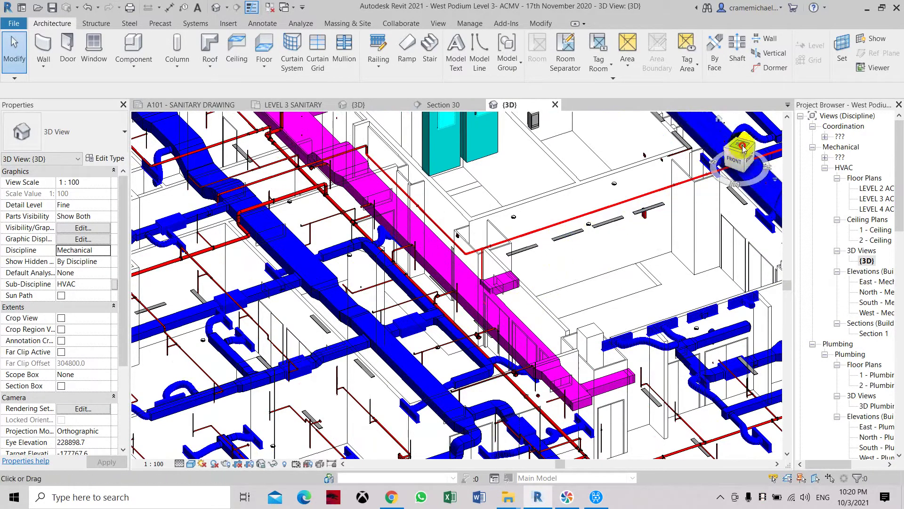
{"action": "scroll", "coordinate": [742, 148], "scroll_direction": "down", "scroll_amount": 2}
{"action": "scroll", "coordinate": [742, 148], "scroll_direction": "down", "scroll_amount": 2}
Pan around the central and magenta duct runs, then apply the Architectural discipline to the 3D view.
{"action": "mouse_move", "coordinate": [490, 176]}
{"action": "middle_mouse_down"}
{"action": "mouse_move", "coordinate": [510, 234]}
{"action": "mouse_move", "coordinate": [503, 296]}
{"action": "middle_mouse_up"}
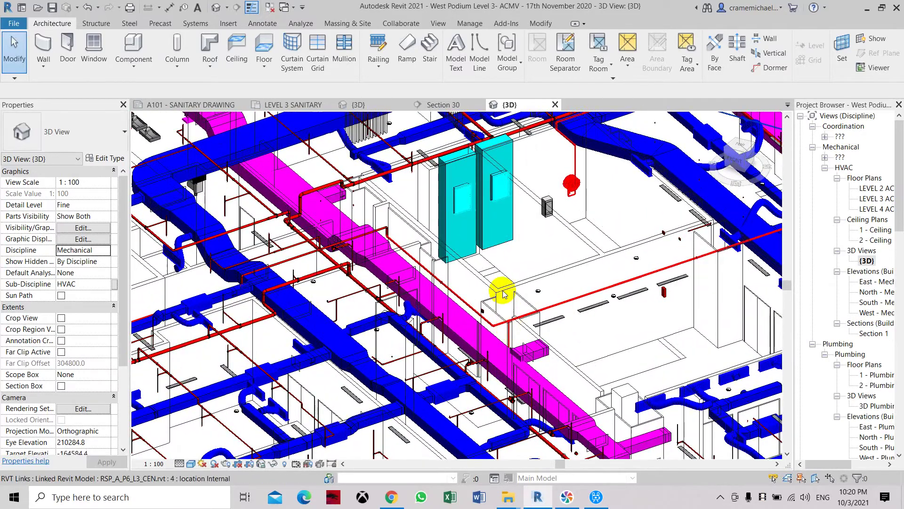
{"action": "scroll", "coordinate": [503, 295], "scroll_direction": "down", "scroll_amount": 1}
{"action": "mouse_move", "coordinate": [444, 282]}
{"action": "middle_mouse_down"}
{"action": "mouse_move", "coordinate": [454, 290]}
{"action": "mouse_move", "coordinate": [491, 261]}
{"action": "middle_mouse_up"}
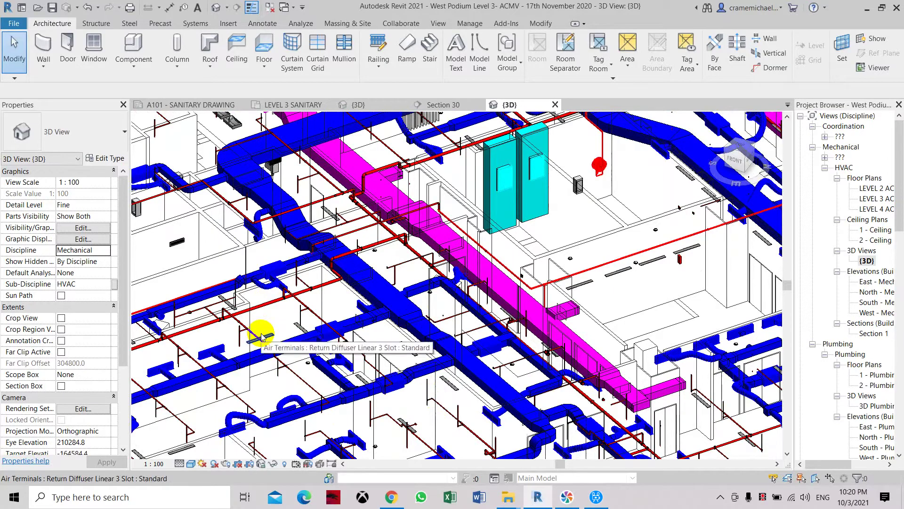
{"action": "scroll", "coordinate": [353, 338], "scroll_direction": "up", "scroll_amount": 2}
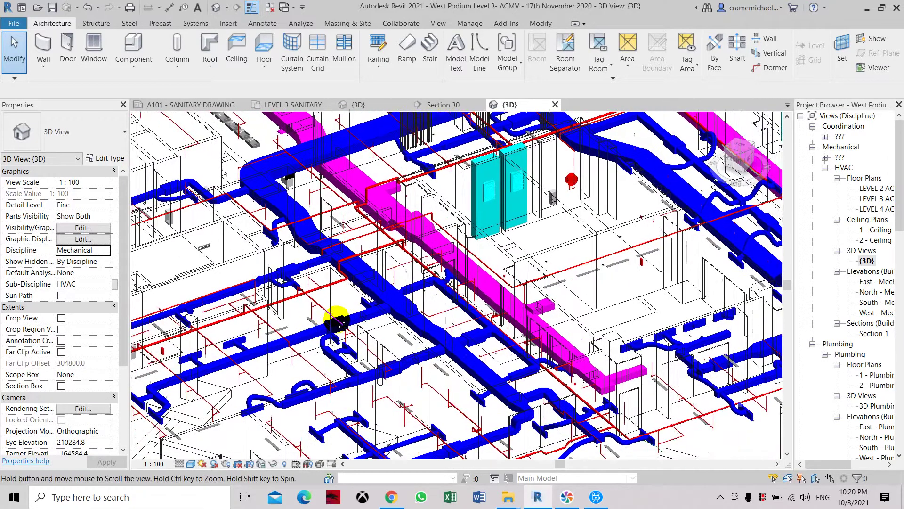
{"action": "middle_click_drag", "start_coordinate": [332, 317], "coordinate": [356, 316]}
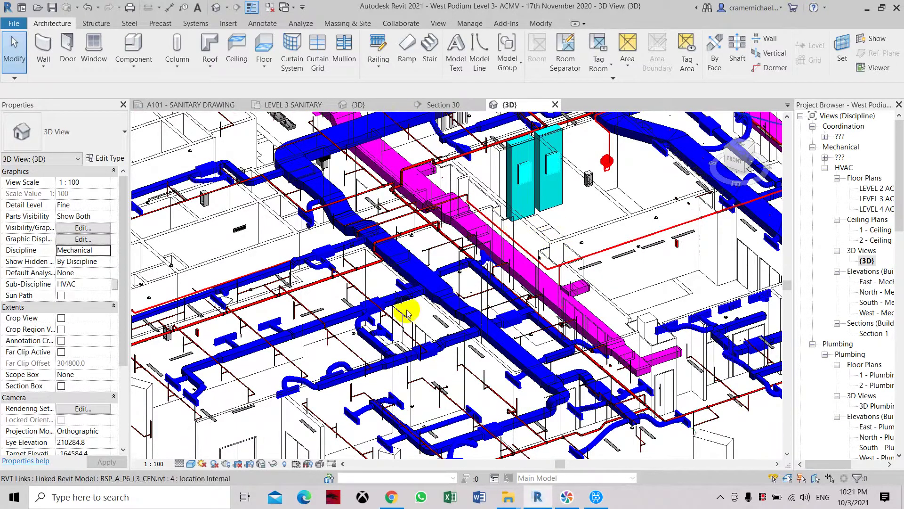
{"action": "scroll", "coordinate": [379, 341], "scroll_direction": "down", "scroll_amount": 2}
{"action": "middle_click_drag", "start_coordinate": [572, 307], "coordinate": [475, 341]}
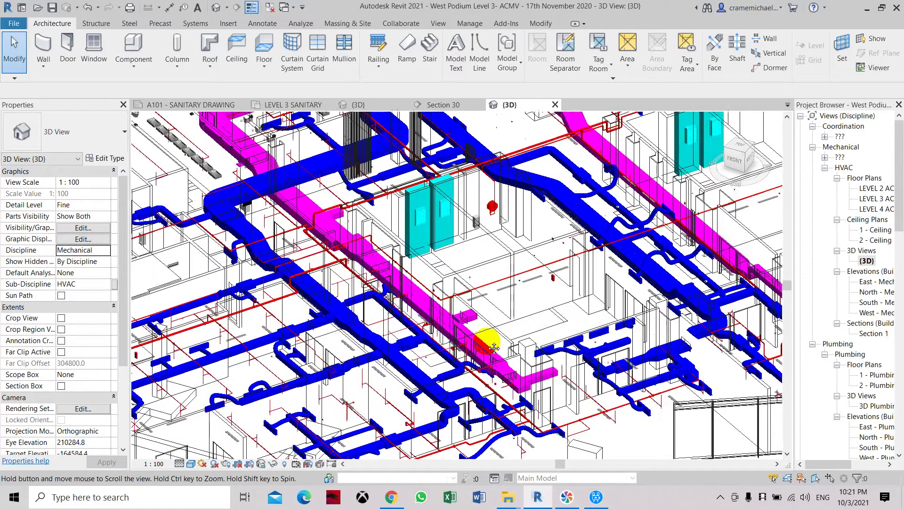
{"action": "middle_click_drag", "start_coordinate": [475, 298], "coordinate": [498, 289]}
{"action": "scroll", "coordinate": [466, 283], "scroll_direction": "up", "scroll_amount": 1}
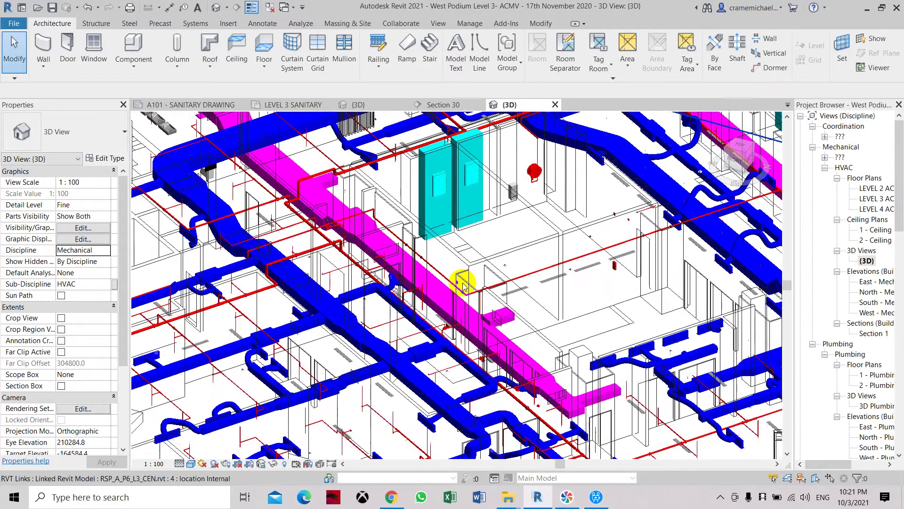
{"action": "scroll", "coordinate": [462, 281], "scroll_direction": "up", "scroll_amount": 1}
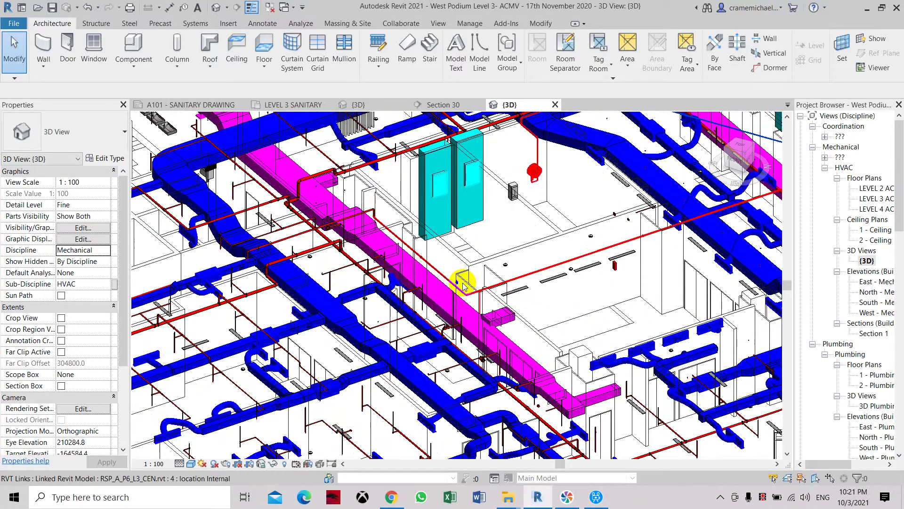
{"action": "scroll", "coordinate": [463, 281], "scroll_direction": "down", "scroll_amount": 1}
{"action": "scroll", "coordinate": [470, 277], "scroll_direction": "down", "scroll_amount": 1}
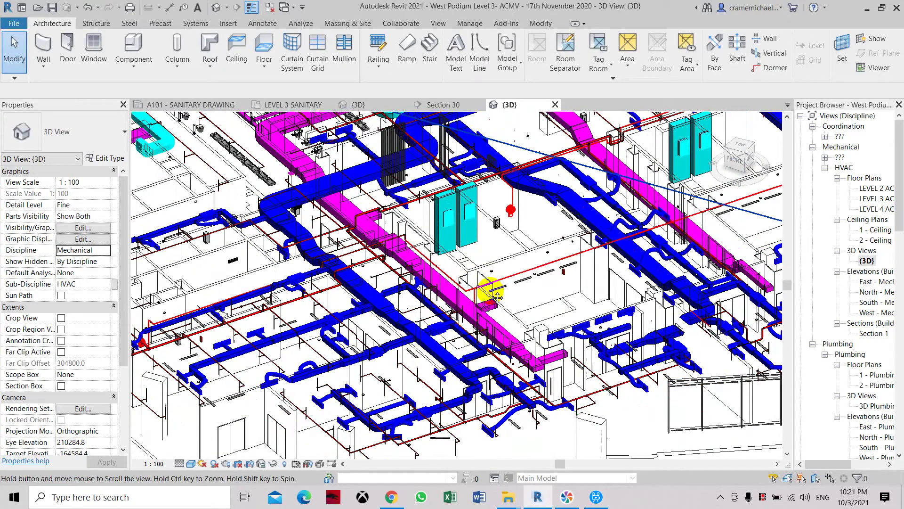
{"action": "mouse_move", "coordinate": [485, 259]}
{"action": "middle_mouse_down"}
{"action": "mouse_move", "coordinate": [484, 298]}
{"action": "mouse_move", "coordinate": [497, 316]}
{"action": "middle_mouse_up"}
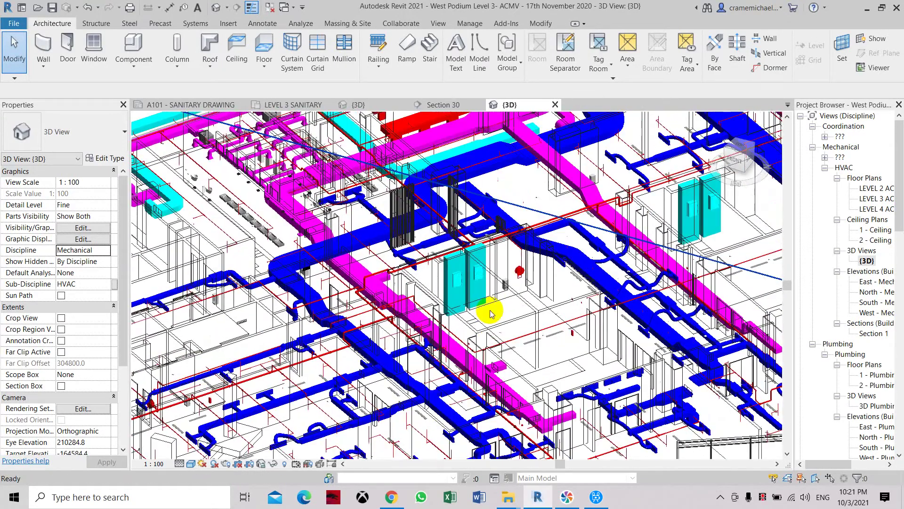
{"action": "scroll", "coordinate": [485, 313], "scroll_direction": "down", "scroll_amount": 1}
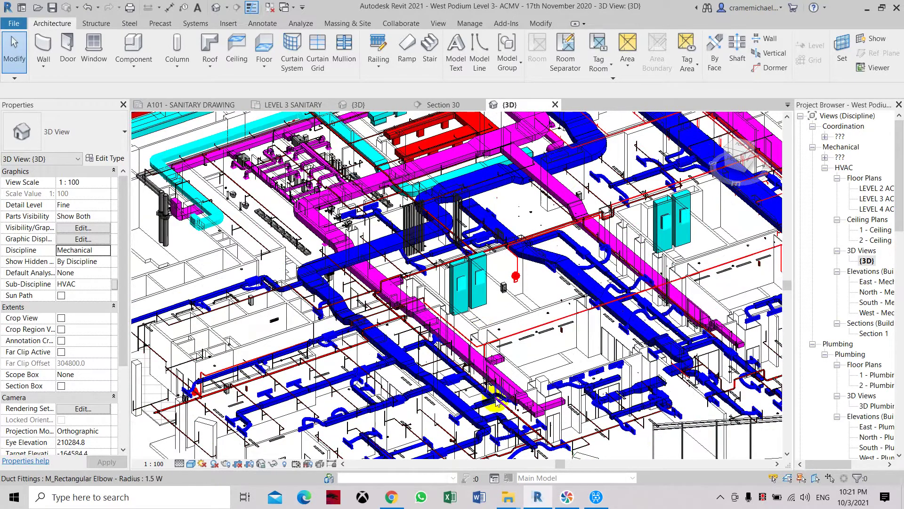
{"action": "scroll", "coordinate": [497, 407], "scroll_direction": "up", "scroll_amount": 2}
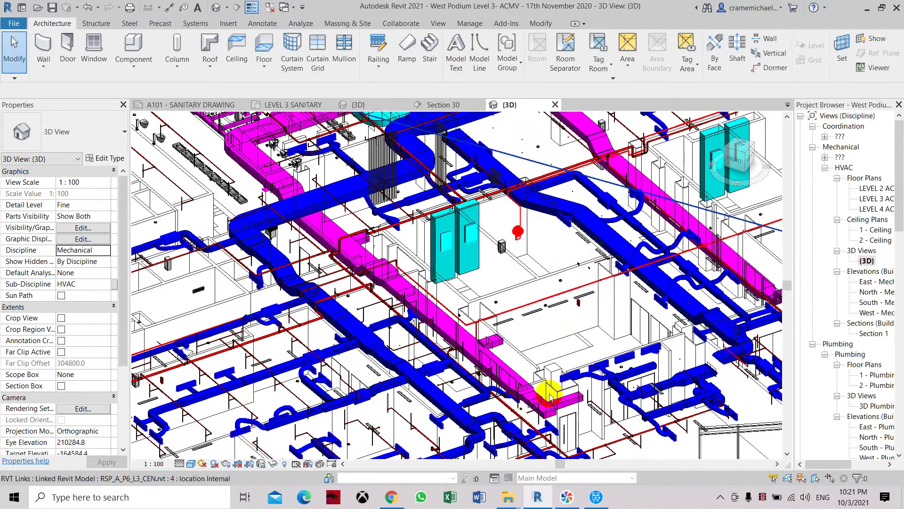
{"action": "middle_click_drag", "start_coordinate": [565, 367], "coordinate": [549, 309]}
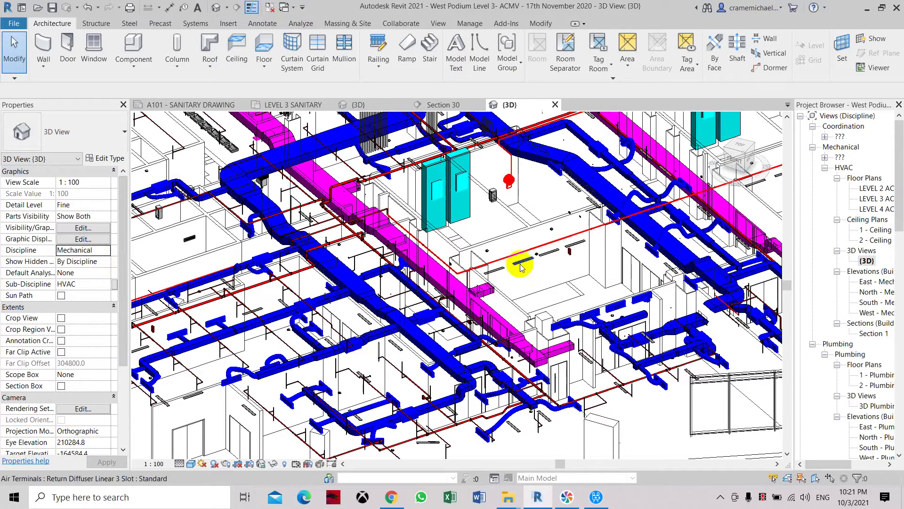
{"action": "scroll", "coordinate": [459, 243], "scroll_direction": "up", "scroll_amount": 2}
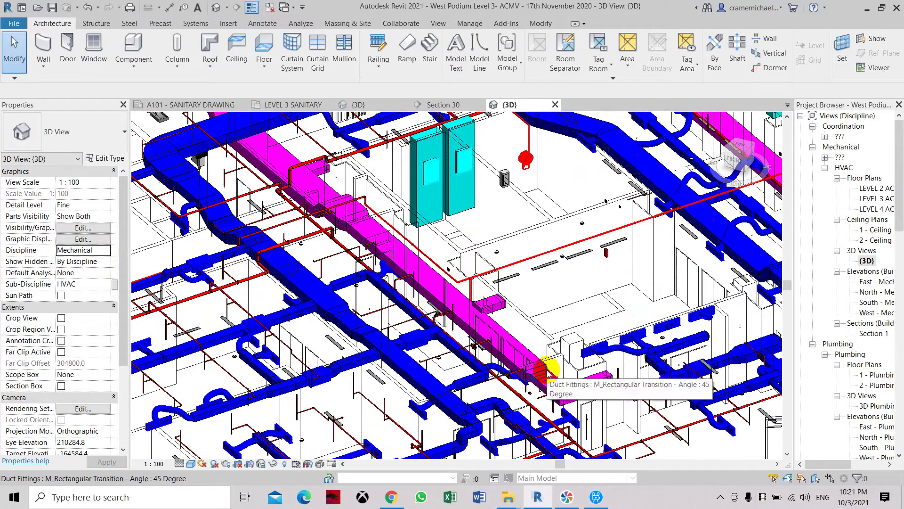
{"action": "left_click", "coordinate": [105, 251]}
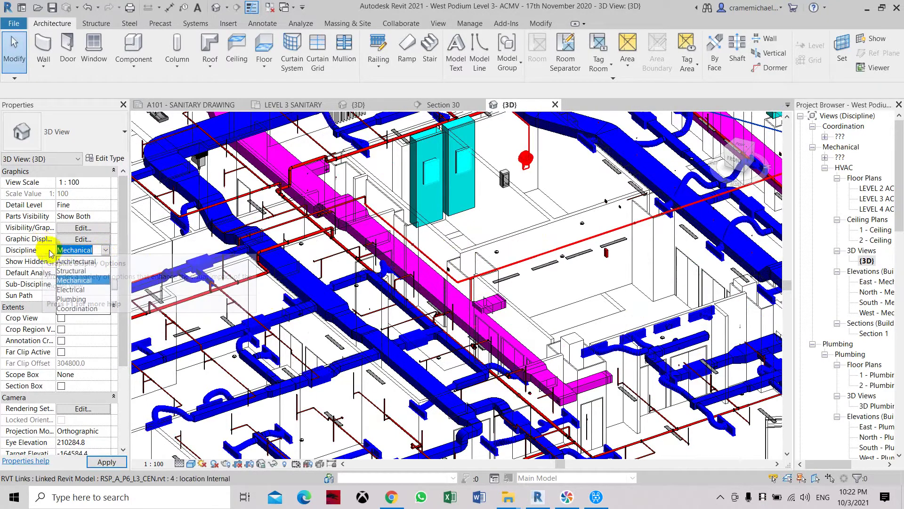
{"action": "left_click", "coordinate": [73, 261]}
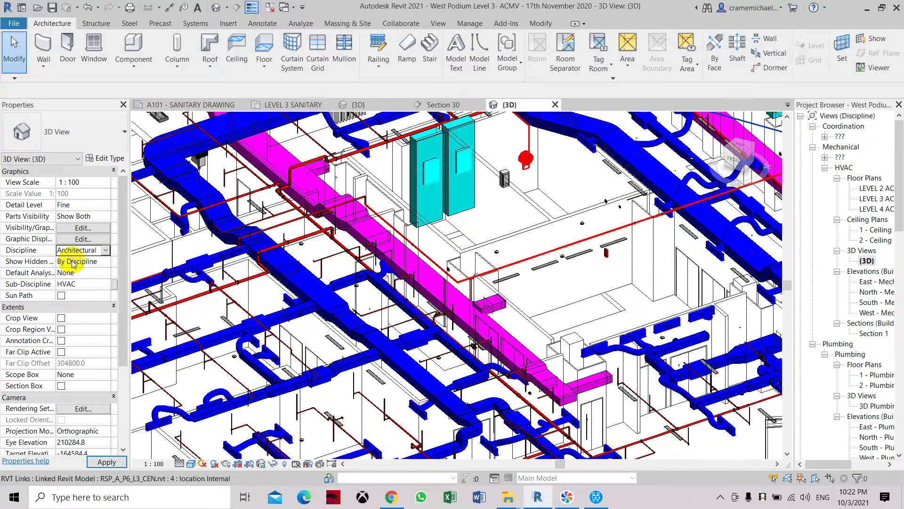
{"action": "left_click", "coordinate": [115, 461]}
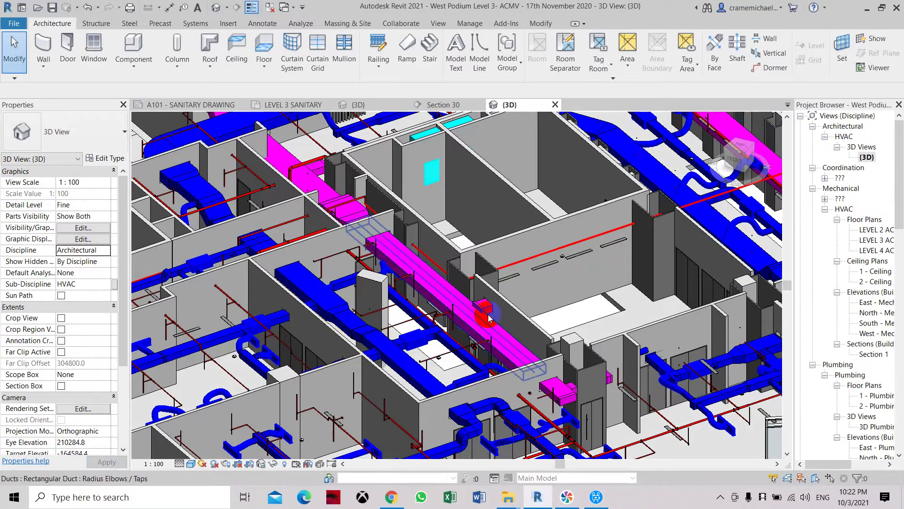
{"action": "middle_click_drag", "start_coordinate": [499, 315], "coordinate": [503, 270]}
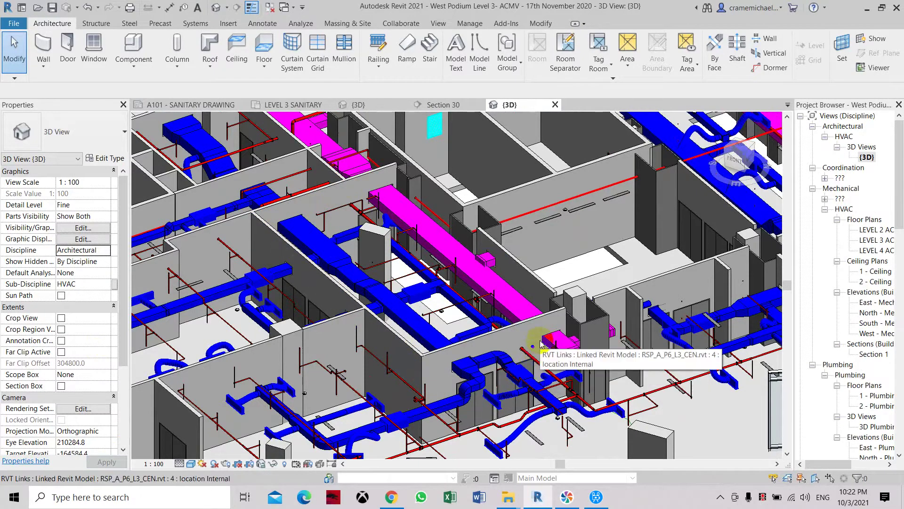
{"action": "scroll", "coordinate": [540, 345], "scroll_direction": "up", "scroll_amount": 1}
{"action": "scroll", "coordinate": [540, 345], "scroll_direction": "up", "scroll_amount": 1}
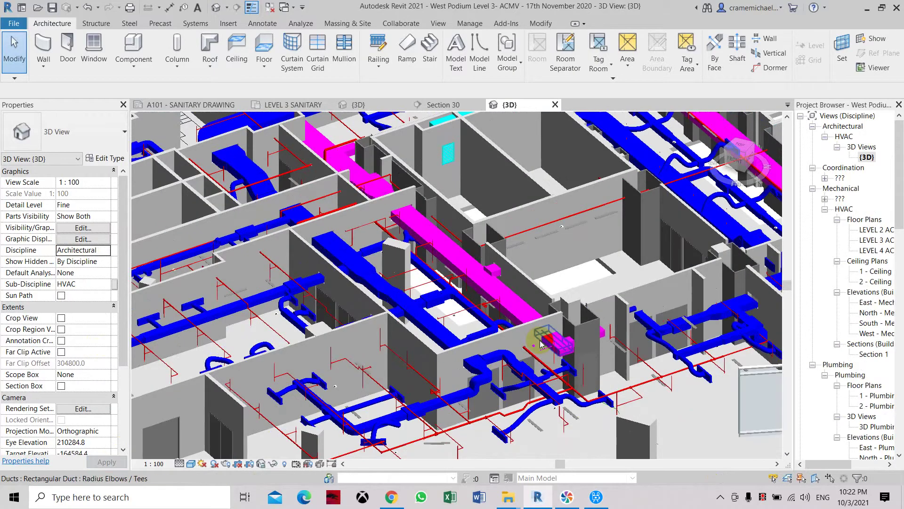
{"action": "scroll", "coordinate": [540, 345], "scroll_direction": "up", "scroll_amount": 1}
{"action": "scroll", "coordinate": [541, 345], "scroll_direction": "up", "scroll_amount": 1}
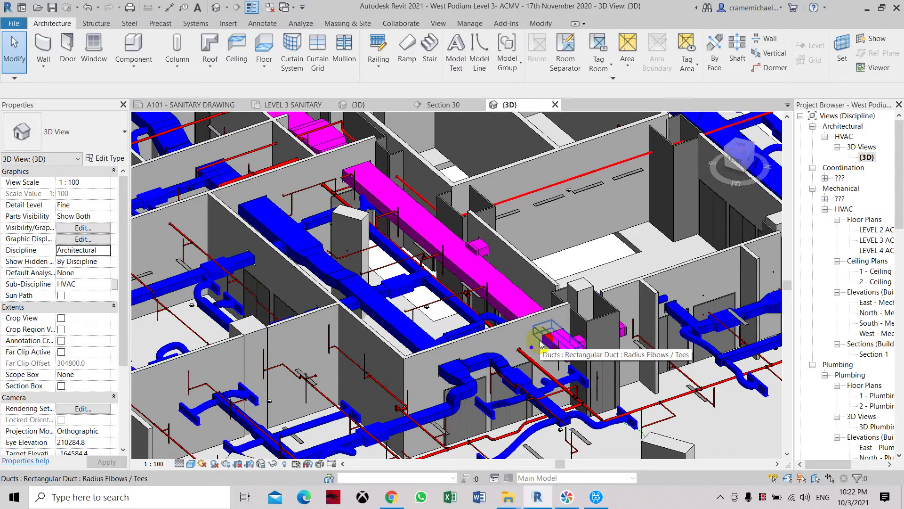
{"action": "middle_click_drag", "start_coordinate": [557, 269], "coordinate": [554, 281]}
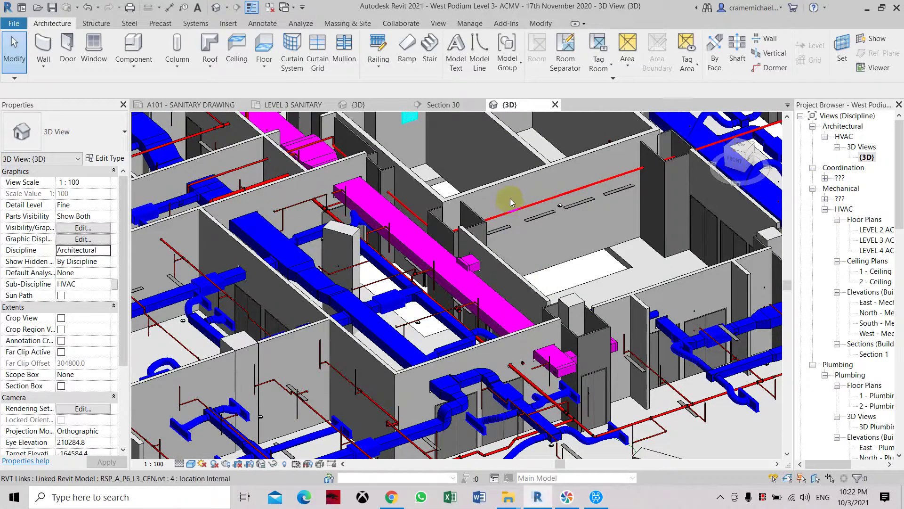
{"action": "mouse_move", "coordinate": [361, 253]}
{"action": "middle_mouse_down"}
{"action": "mouse_move", "coordinate": [436, 277]}
{"action": "mouse_move", "coordinate": [365, 272]}
{"action": "middle_mouse_up"}
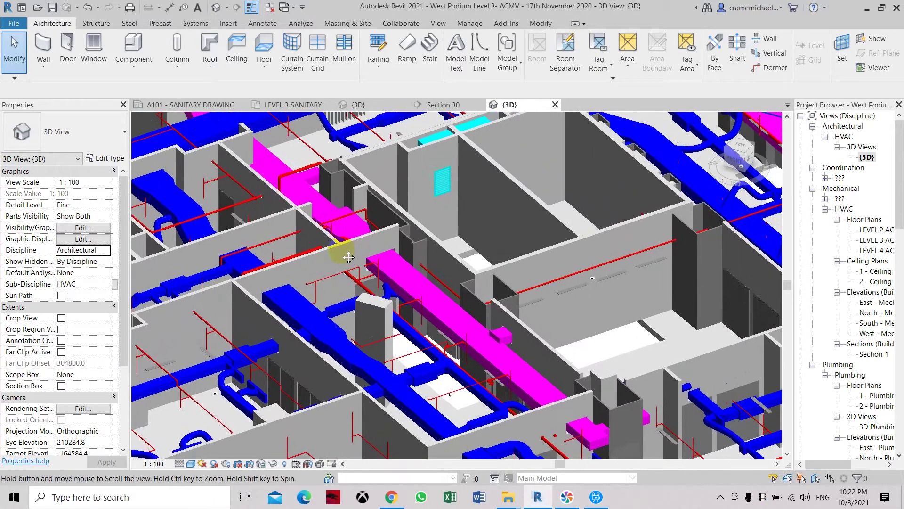
{"action": "middle_click_drag", "start_coordinate": [402, 209], "coordinate": [343, 254]}
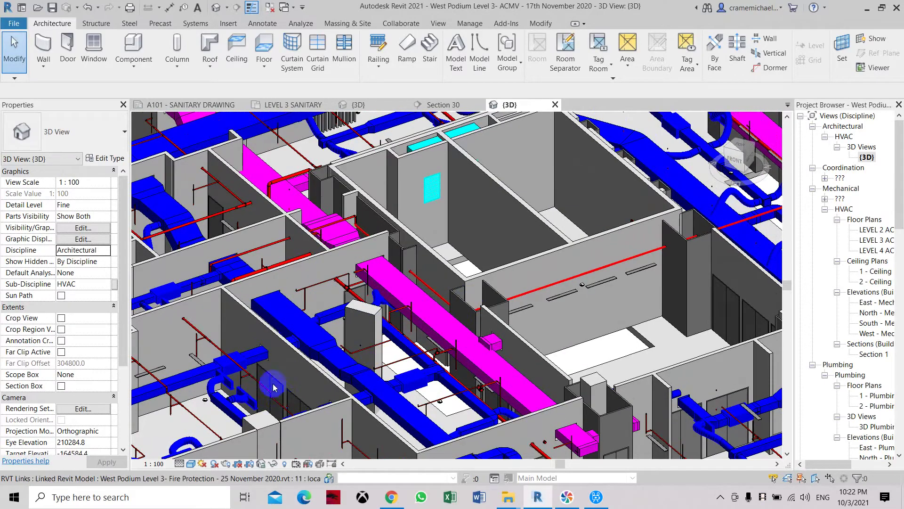
{"action": "mouse_move", "coordinate": [280, 393]}
{"action": "middle_mouse_down"}
{"action": "mouse_move", "coordinate": [409, 300]}
{"action": "mouse_move", "coordinate": [450, 249]}
{"action": "middle_mouse_up"}
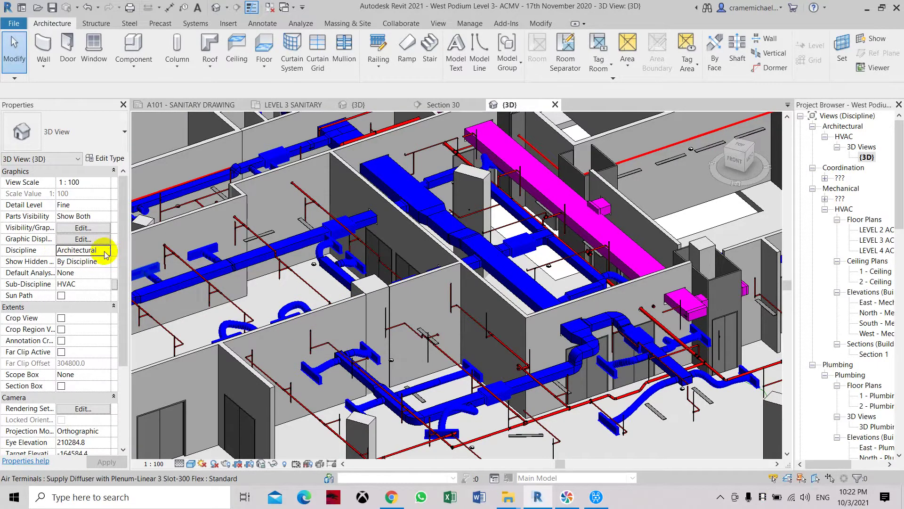
Apply the Coordination discipline to the 3D view and shift the model to show more ductwork.
{"action": "left_click", "coordinate": [105, 253]}
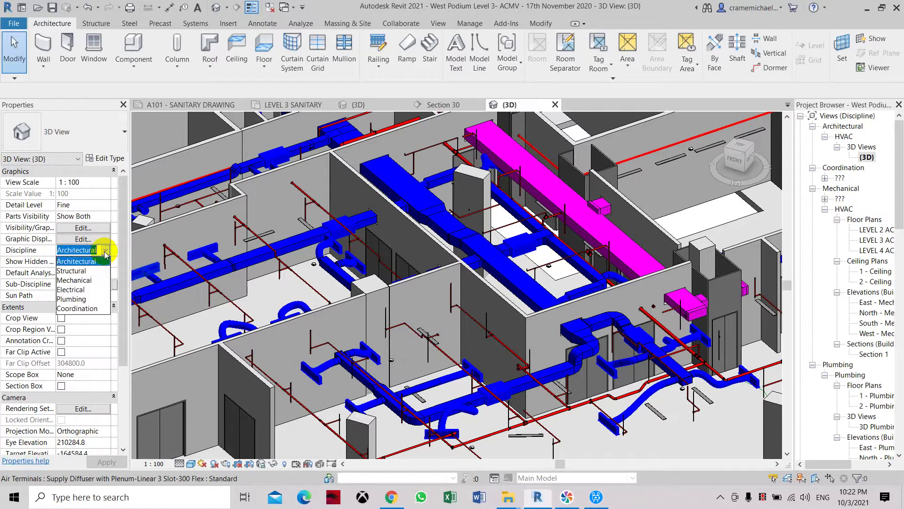
{"action": "left_click", "coordinate": [88, 308]}
{"action": "left_click", "coordinate": [108, 464]}
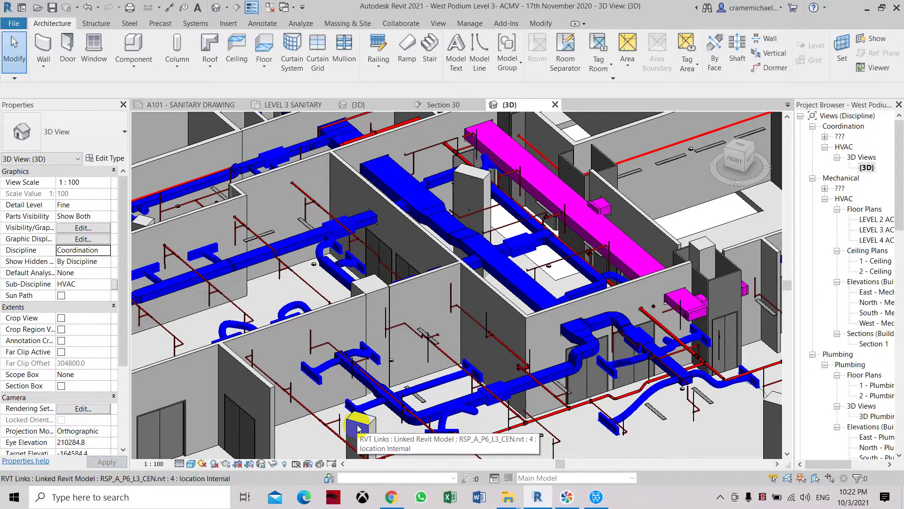
{"action": "middle_click_drag", "start_coordinate": [481, 157], "coordinate": [438, 247]}
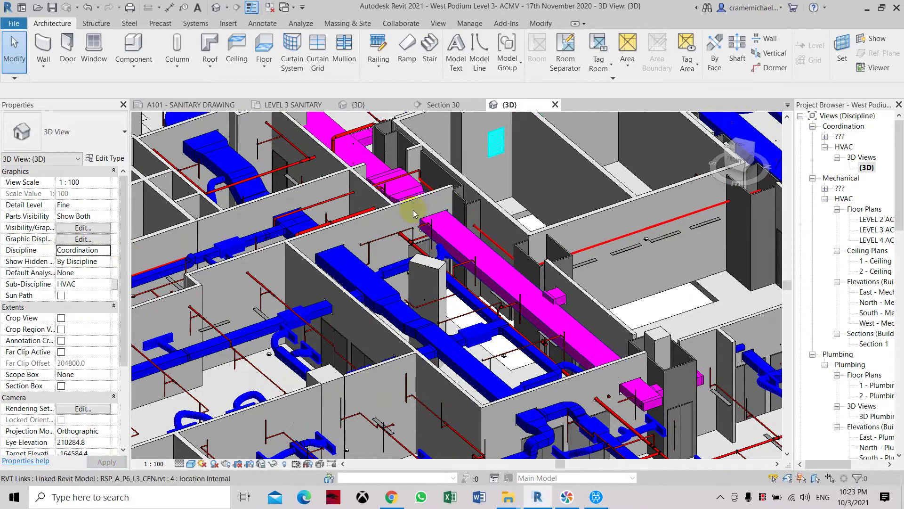
Select the magenta duct elbow, keep Coordination, and pan along the central duct runs.
{"action": "left_click", "coordinate": [380, 175]}
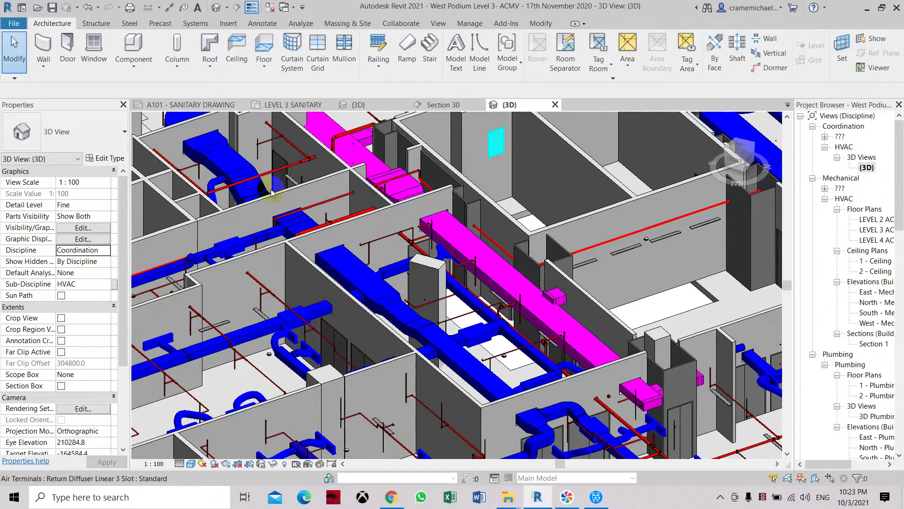
{"action": "left_click", "coordinate": [105, 251]}
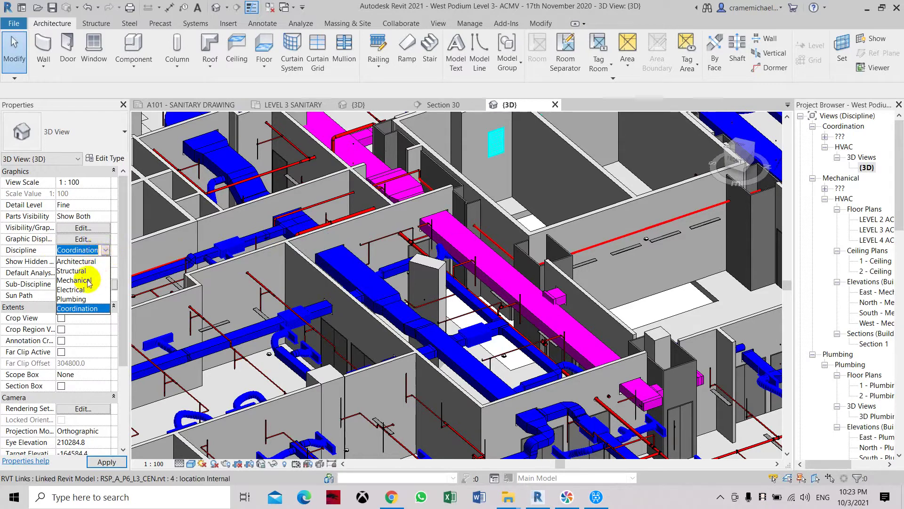
{"action": "left_click", "coordinate": [495, 299]}
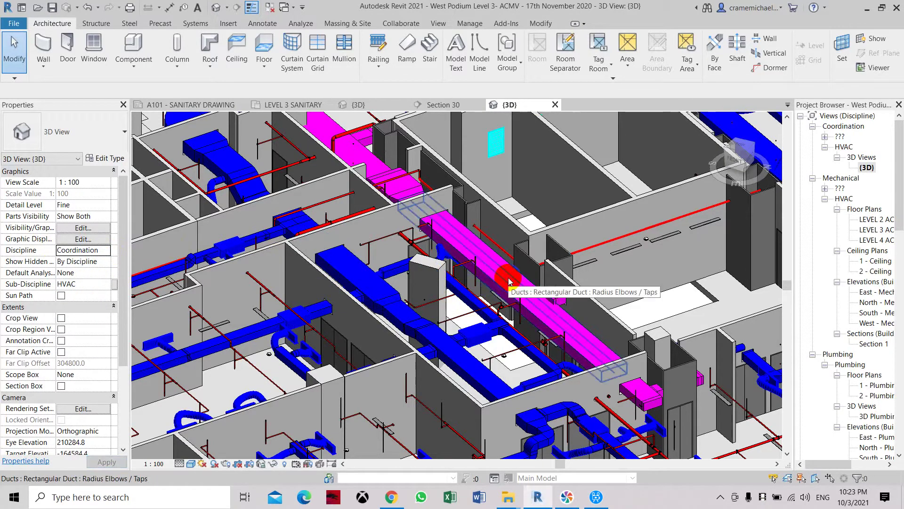
{"action": "middle_click_drag", "start_coordinate": [509, 282], "coordinate": [403, 262]}
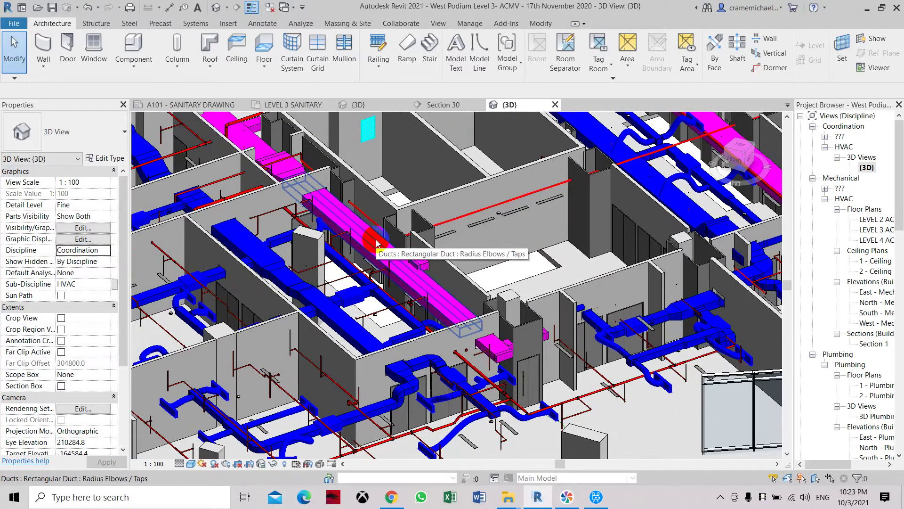
{"action": "scroll", "coordinate": [376, 242], "scroll_direction": "up", "scroll_amount": 2}
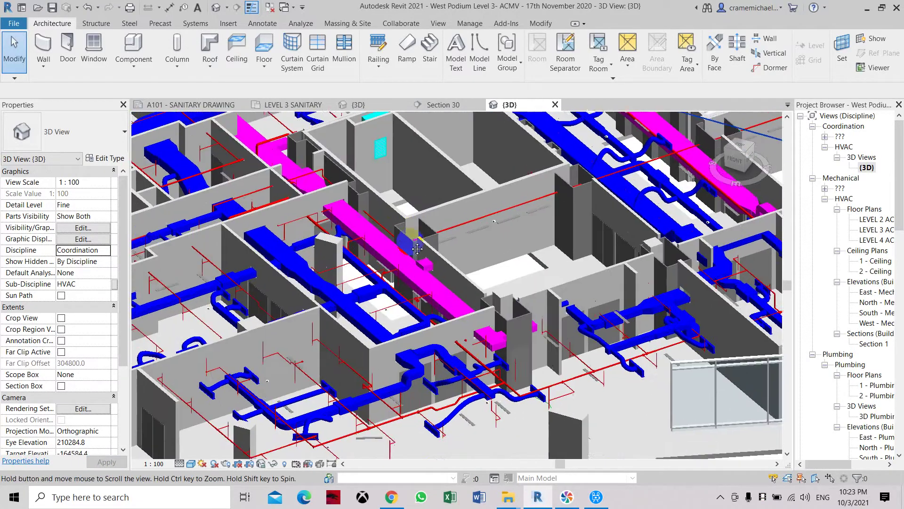
{"action": "middle_click_drag", "start_coordinate": [394, 226], "coordinate": [437, 283]}
{"action": "scroll", "coordinate": [431, 281], "scroll_direction": "up", "scroll_amount": 1}
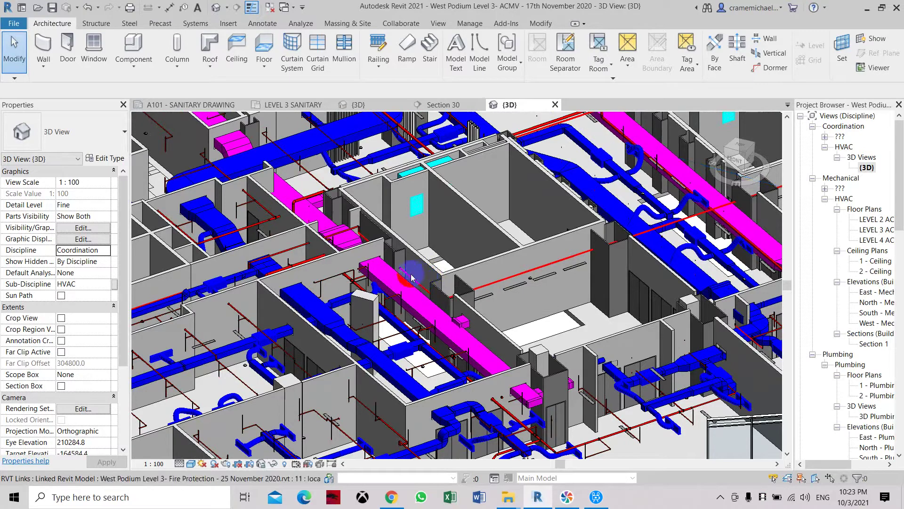
{"action": "left_click", "coordinate": [108, 251]}
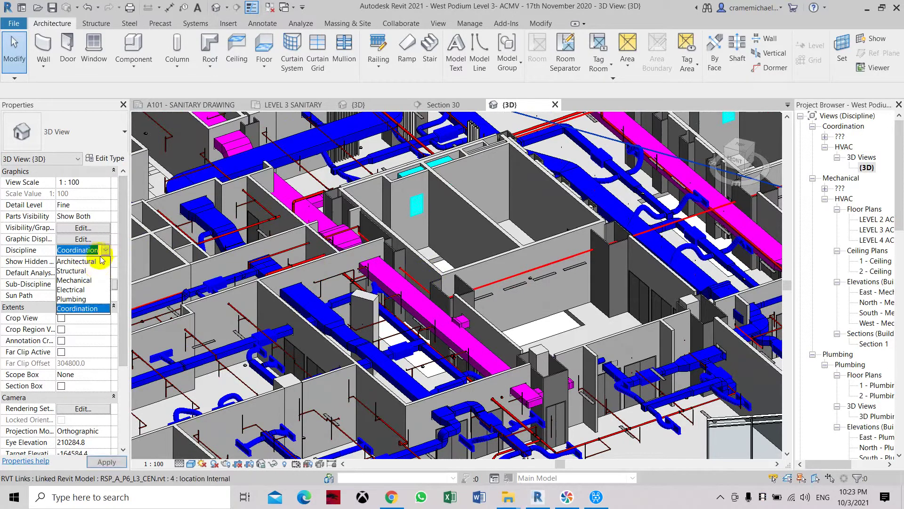
Try the Mechanical and Architectural disciplines in the Discipline dropdown.
{"action": "left_click", "coordinate": [94, 280]}
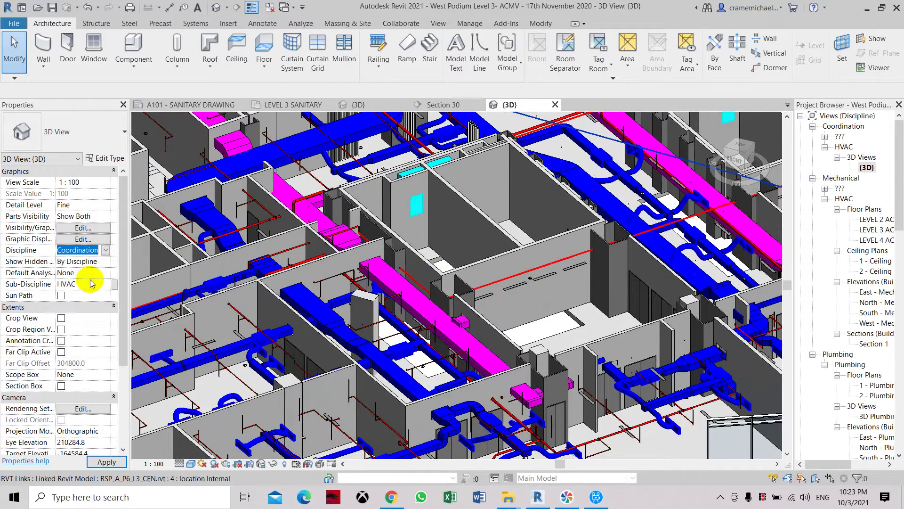
{"action": "left_click", "coordinate": [107, 252]}
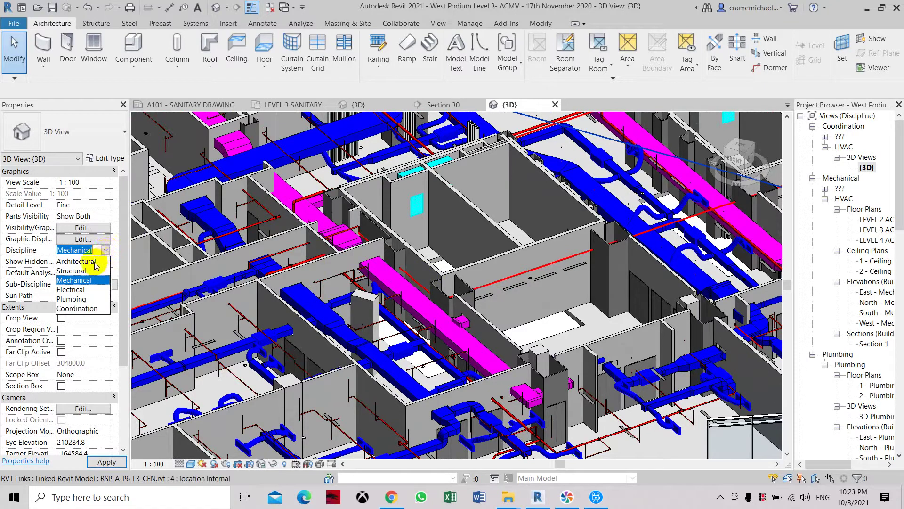
{"action": "left_click", "coordinate": [97, 262]}
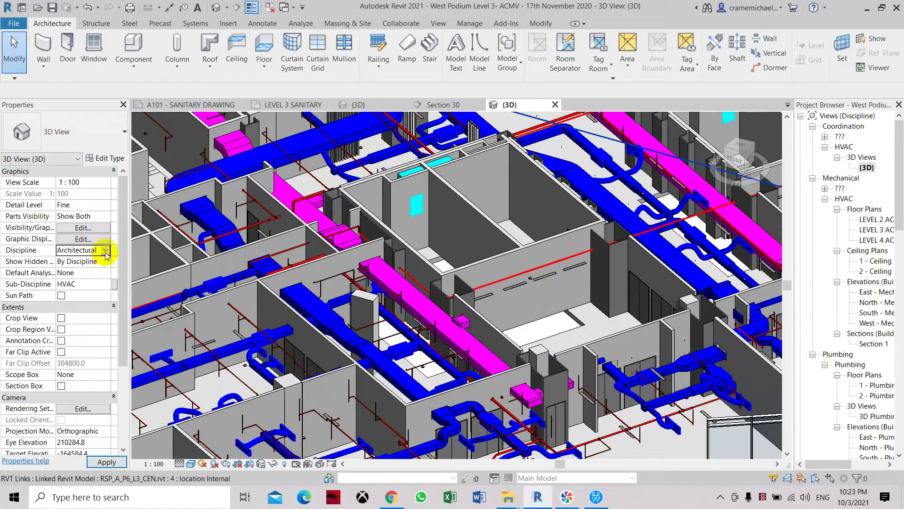
{"action": "left_click", "coordinate": [104, 252]}
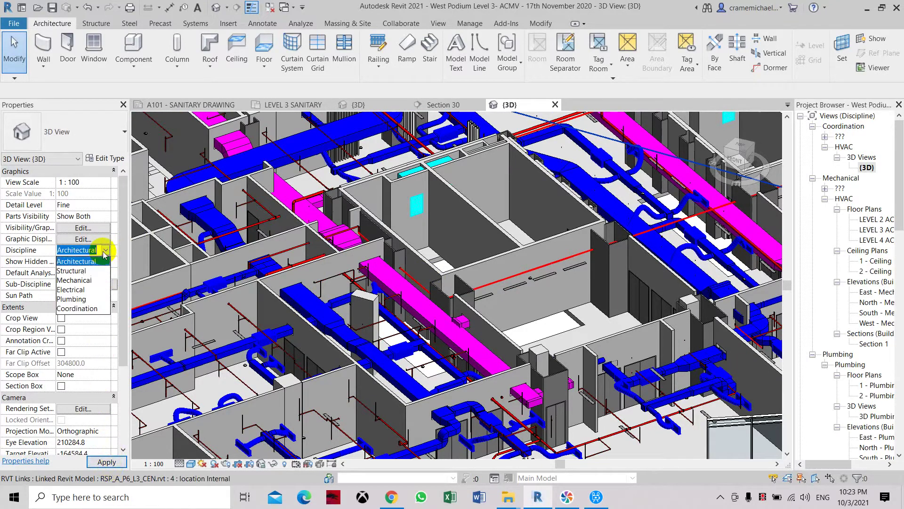
Apply the Structural discipline and pan the model to frame the cyan units.
{"action": "left_click", "coordinate": [95, 270]}
{"action": "left_click", "coordinate": [110, 463]}
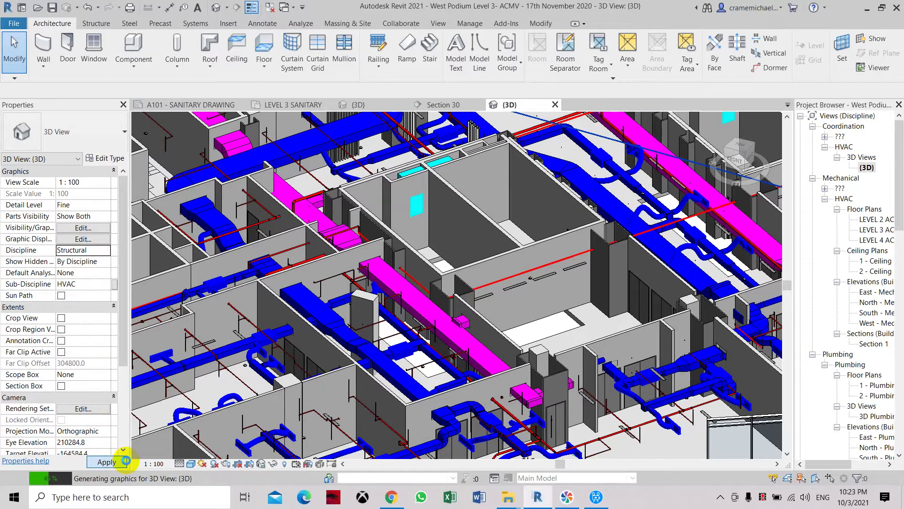
{"action": "left_click", "coordinate": [126, 462]}
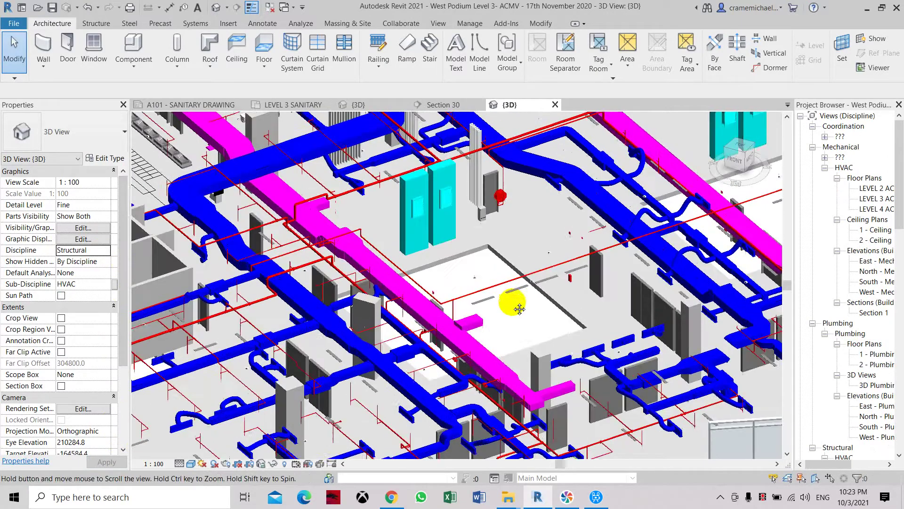
{"action": "mouse_move", "coordinate": [519, 309]}
{"action": "middle_mouse_down"}
{"action": "mouse_move", "coordinate": [584, 307]}
{"action": "mouse_move", "coordinate": [575, 276]}
{"action": "middle_mouse_up"}
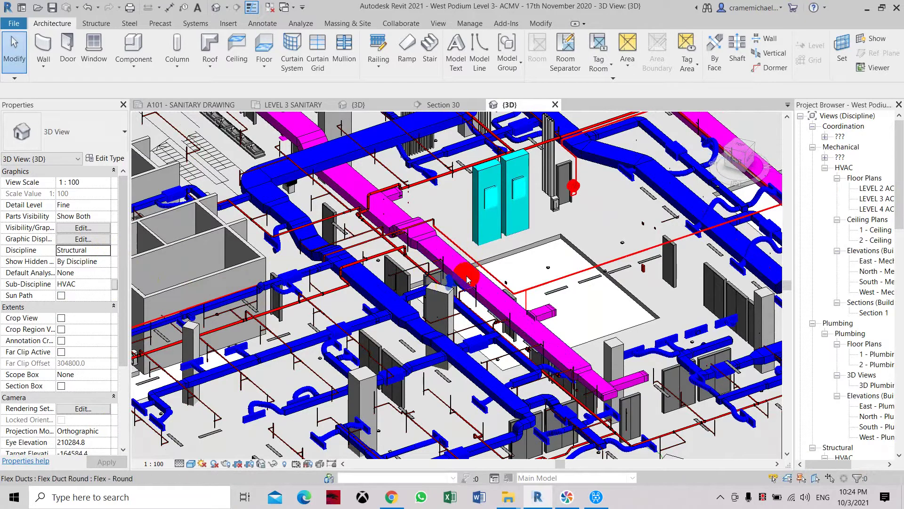
{"action": "left_click", "coordinate": [104, 250]}
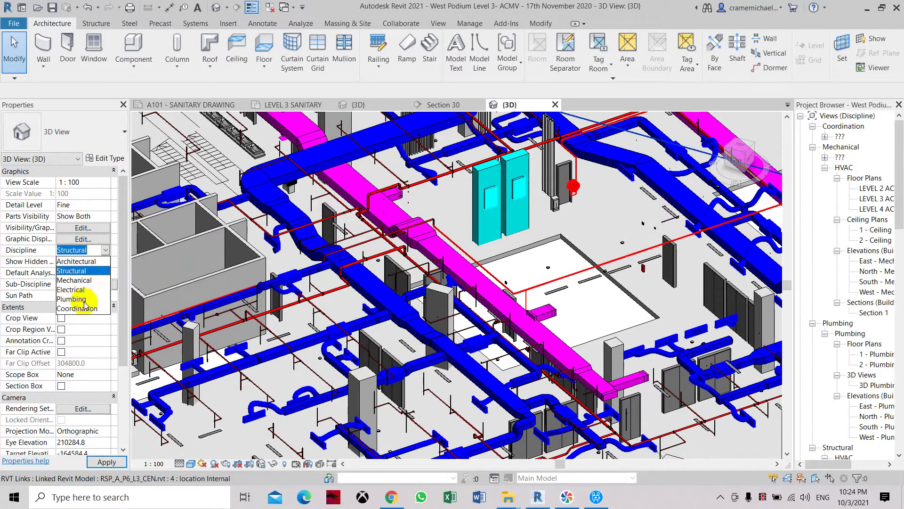
Apply the Plumbing discipline to the 3D view, then reopen the discipline list.
{"action": "left_click", "coordinate": [80, 299]}
{"action": "left_click", "coordinate": [106, 461]}
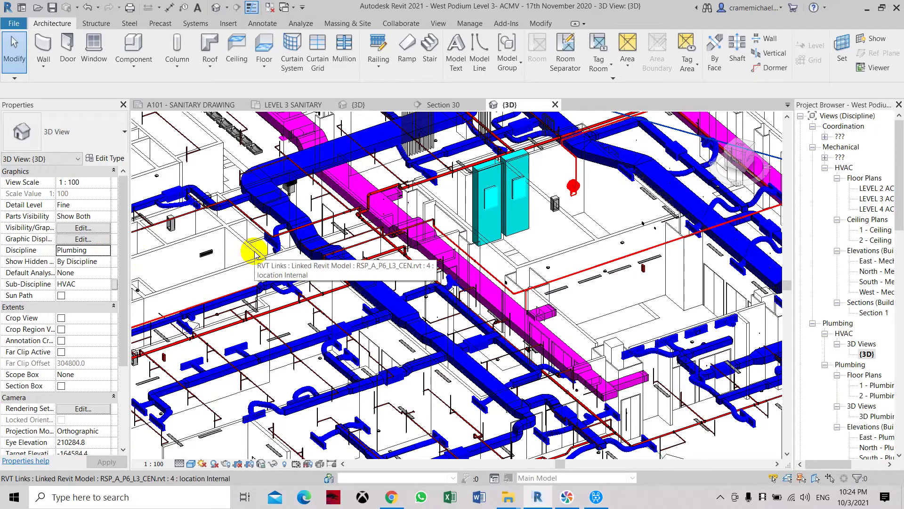
{"action": "left_click", "coordinate": [105, 250]}
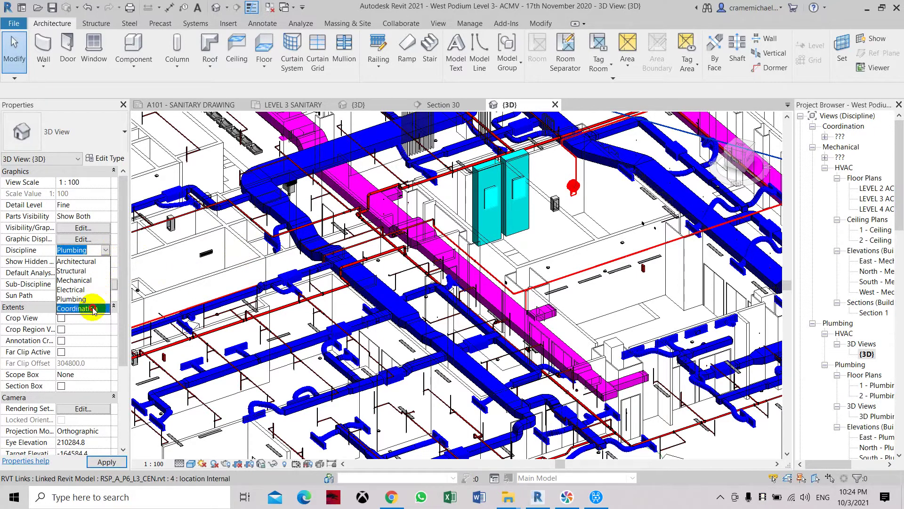
Switch the discipline back to Coordination and pan to bring the walled rooms into view.
{"action": "left_click", "coordinate": [94, 310]}
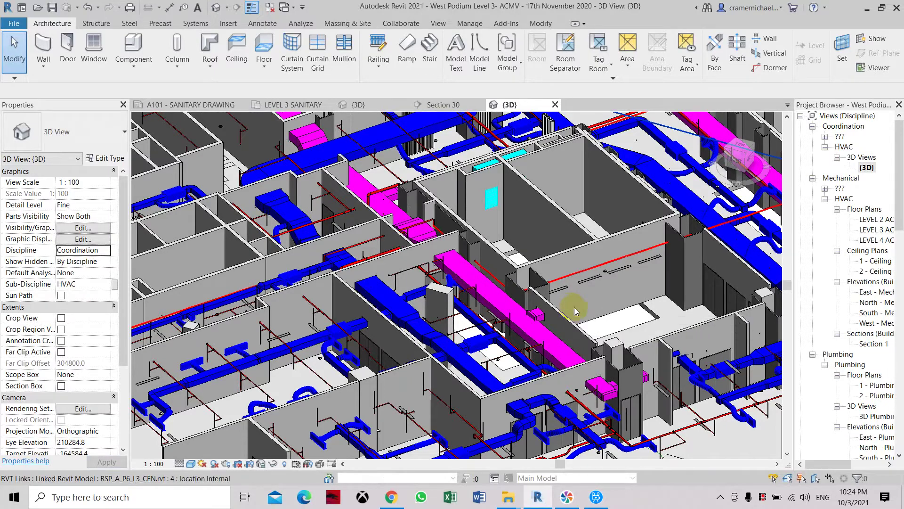
{"action": "middle_click_drag", "start_coordinate": [559, 329], "coordinate": [518, 269]}
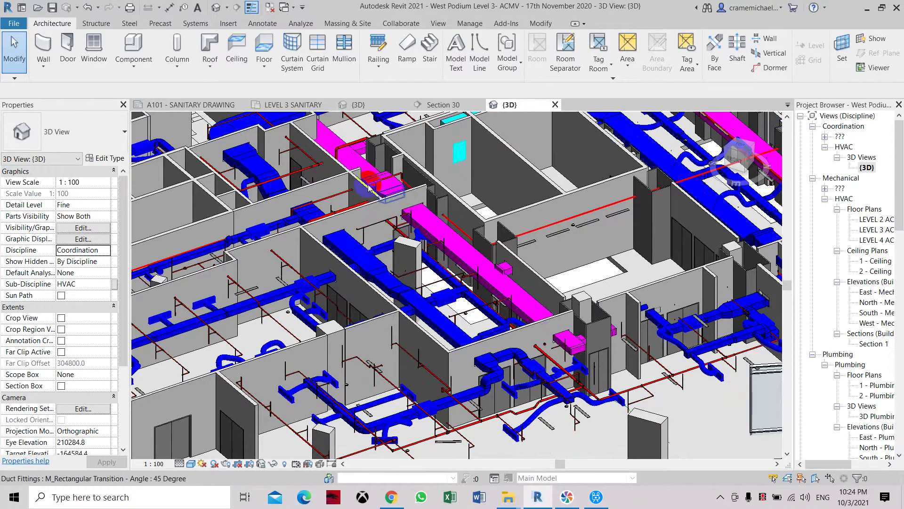
{"action": "middle_click_drag", "start_coordinate": [324, 226], "coordinate": [330, 269]}
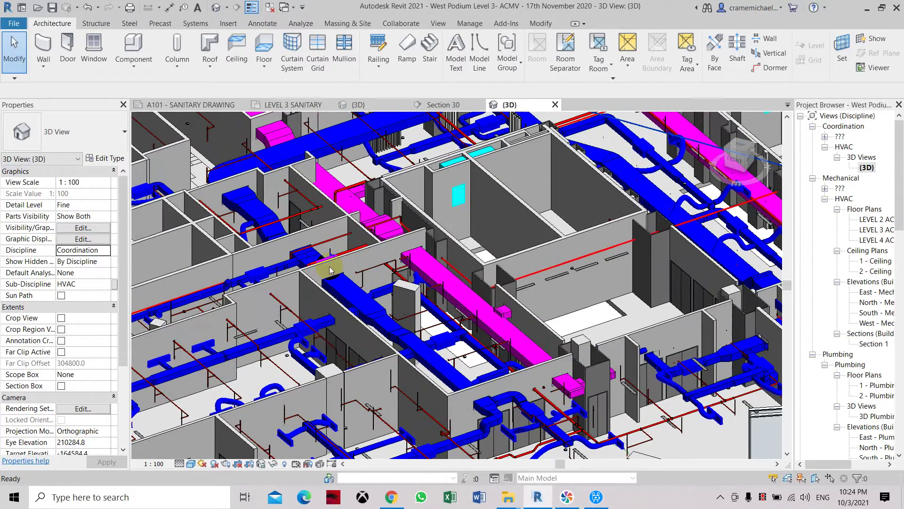